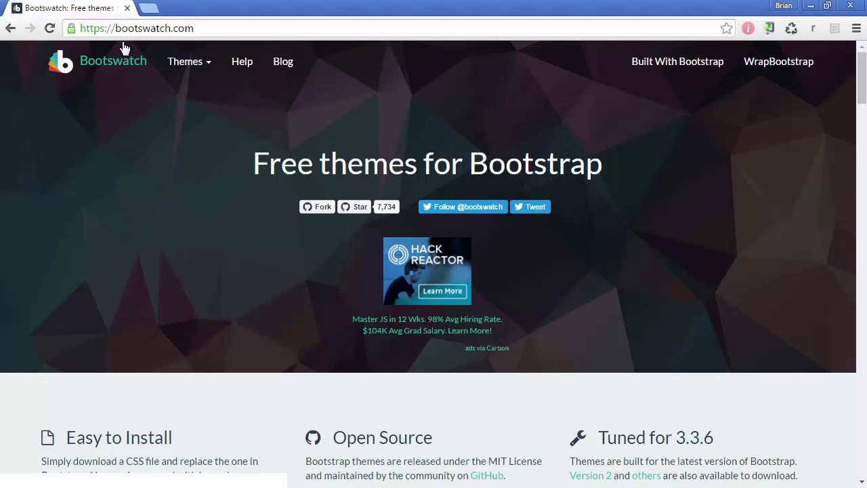
# - Look through the free Bootstrap themes on the Bootswatch home page, down to the paid WrapBootstrap templates
pyautogui.click(200, 31)
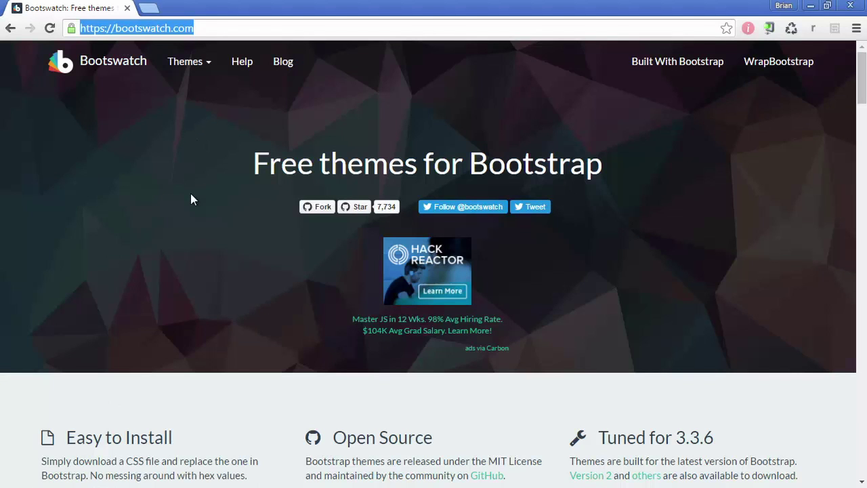
pyautogui.scroll(-8, 203, 237)
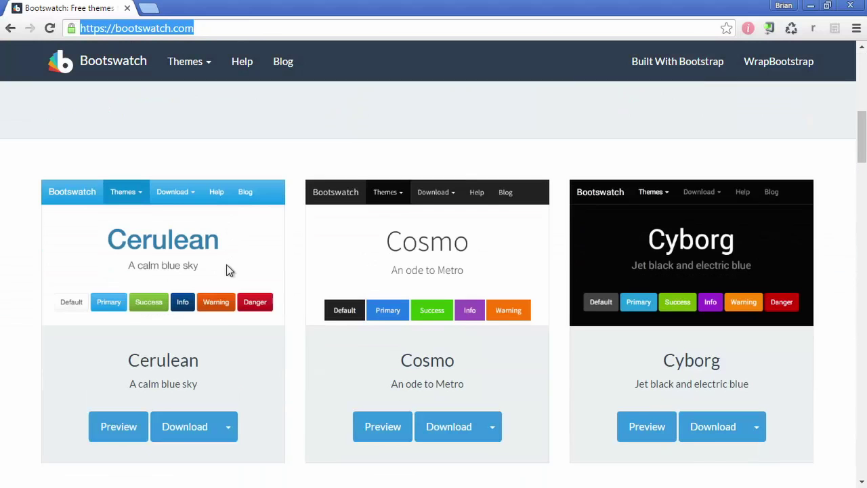
pyautogui.scroll(-1, 227, 268)
pyautogui.scroll(-5, 286, 305)
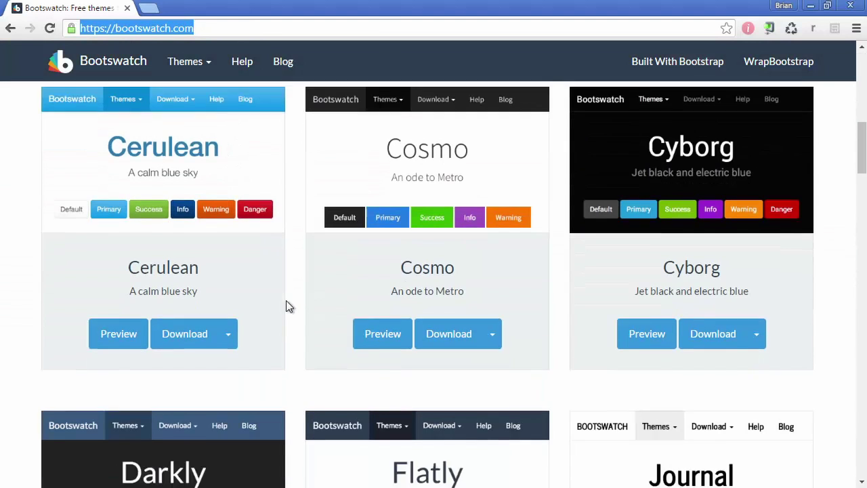
pyautogui.scroll(-3, 286, 305)
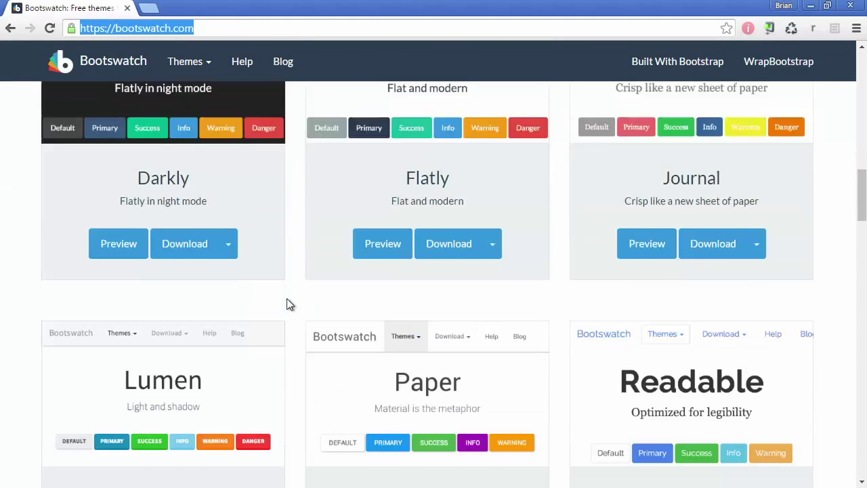
pyautogui.scroll(-2, 285, 305)
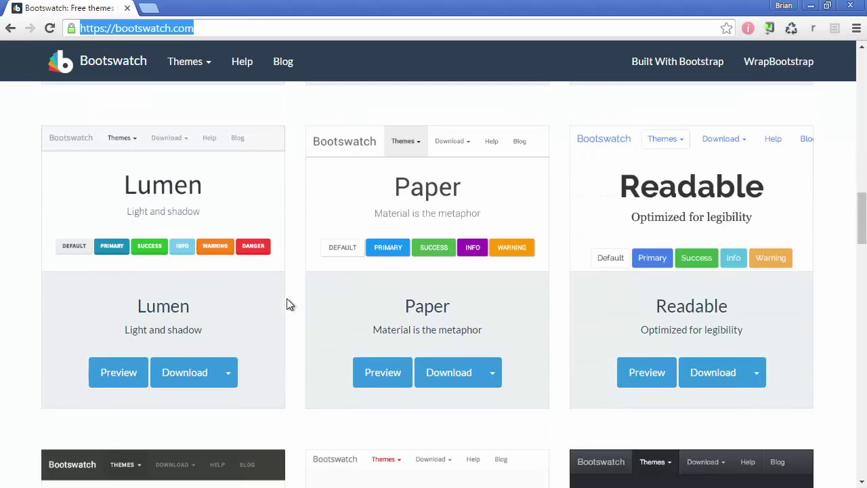
pyautogui.scroll(-6, 287, 299)
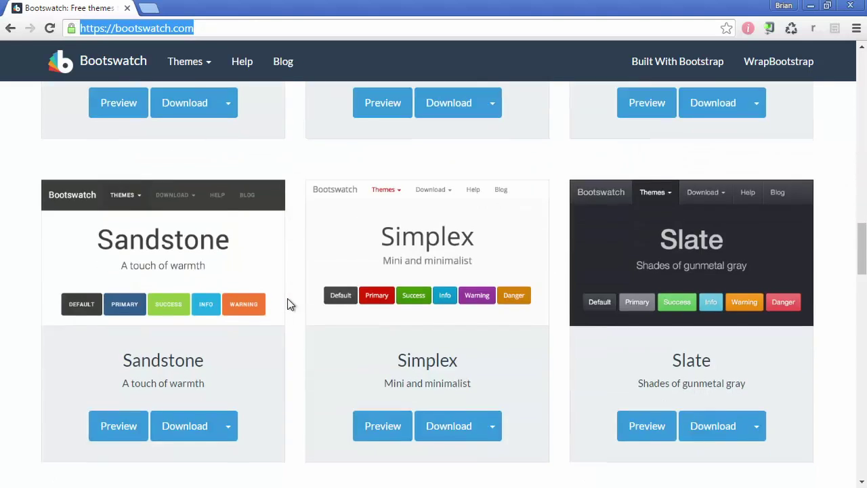
pyautogui.scroll(-3, 287, 305)
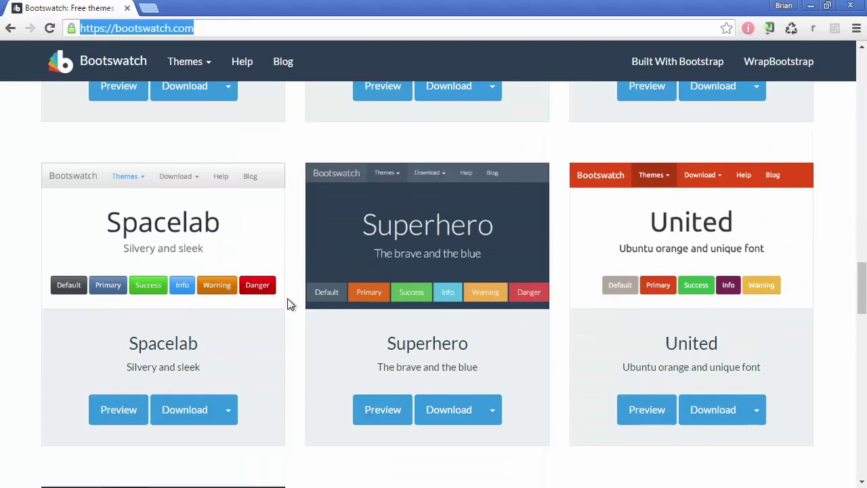
pyautogui.scroll(-6, 287, 305)
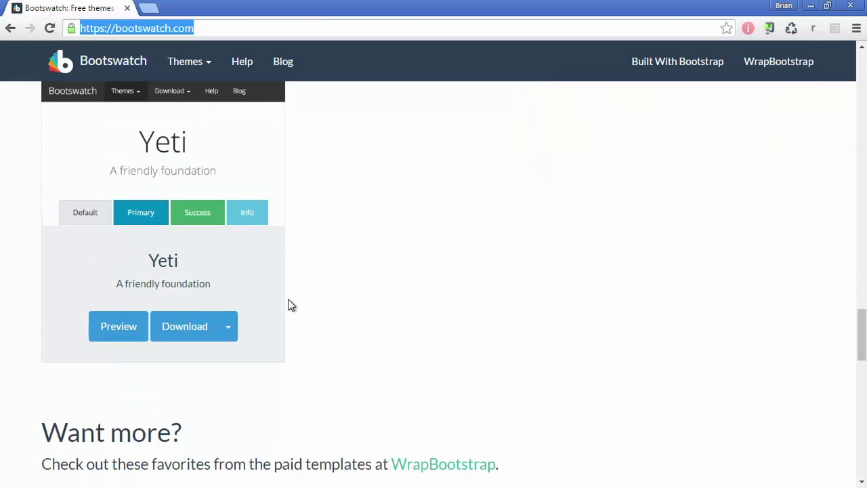
pyautogui.scroll(-1, 292, 308)
pyautogui.scroll(-4, 270, 332)
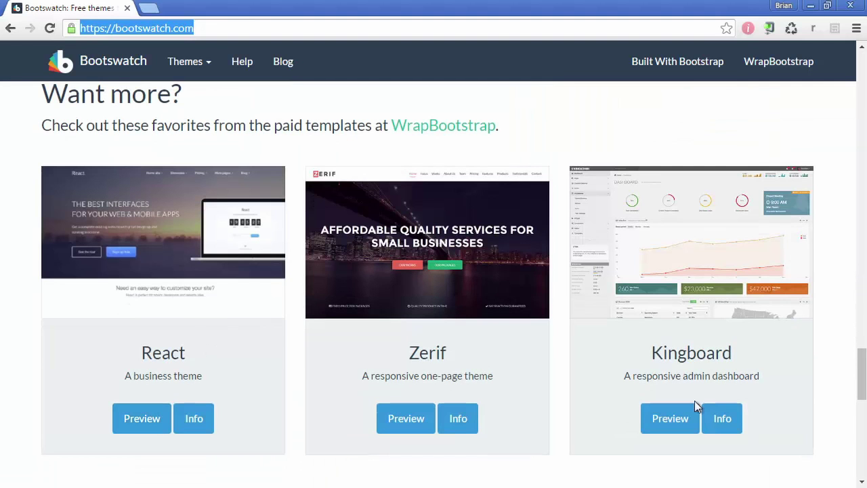
# - Go back through the theme gallery and compare the first rows, from Cerulean to Journal
pyautogui.scroll(15, 364, 374)
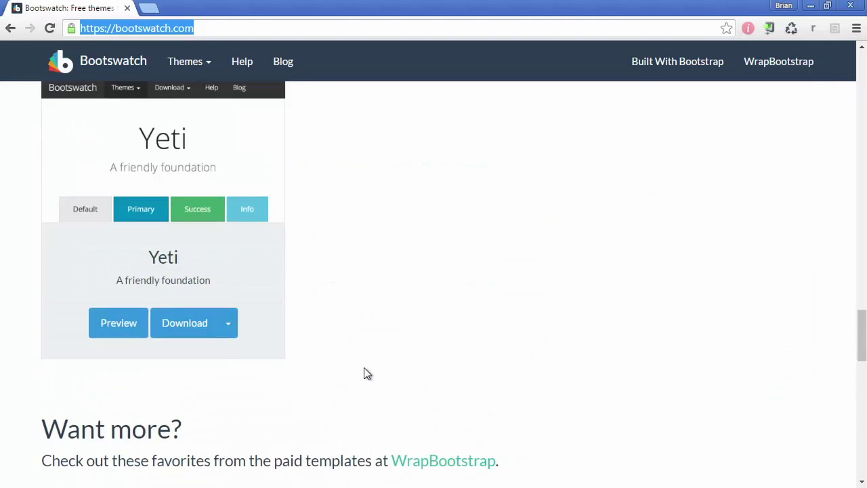
pyautogui.scroll(4, 431, 382)
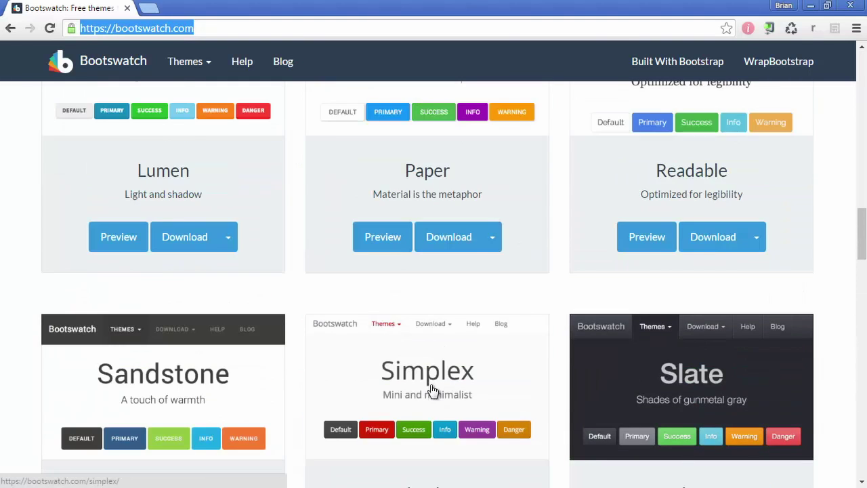
pyautogui.scroll(5, 433, 388)
pyautogui.scroll(3, 287, 346)
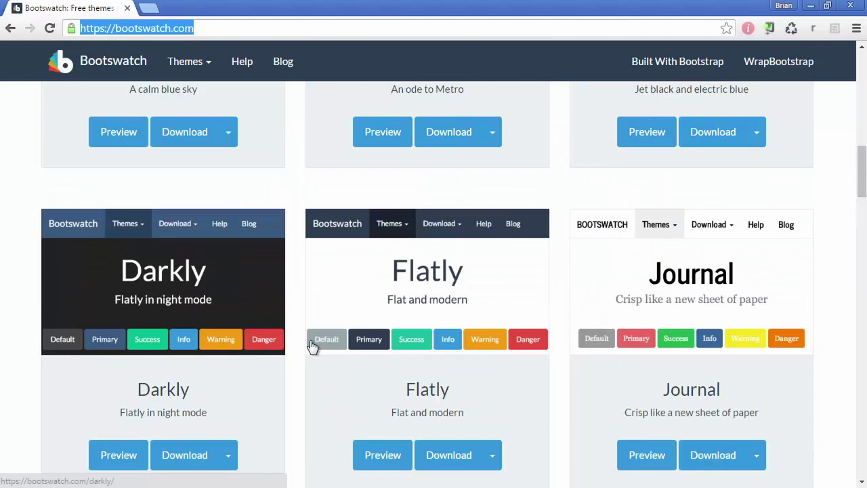
pyautogui.scroll(-1, 414, 297)
pyautogui.scroll(-1, 414, 298)
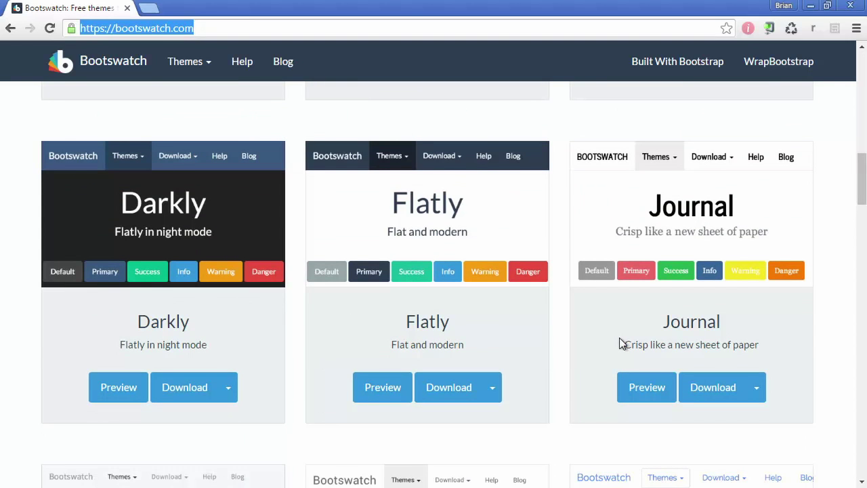
pyautogui.scroll(6, 602, 369)
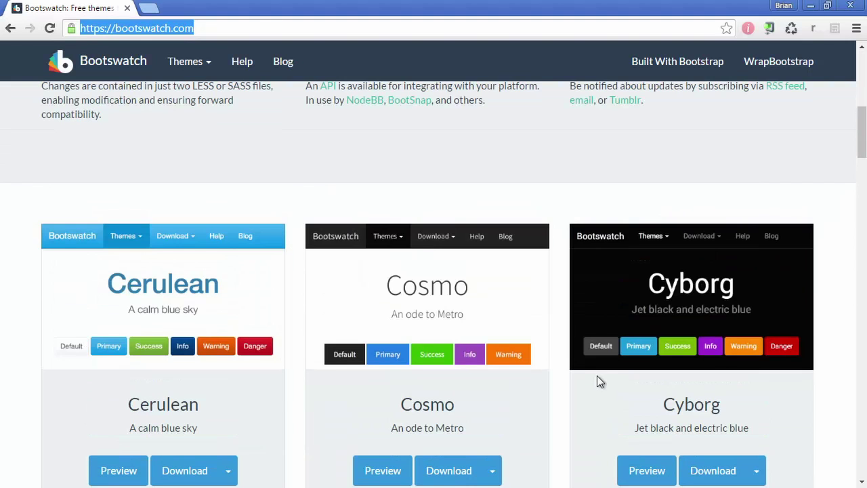
pyautogui.scroll(3, 592, 377)
pyautogui.scroll(-4, 593, 379)
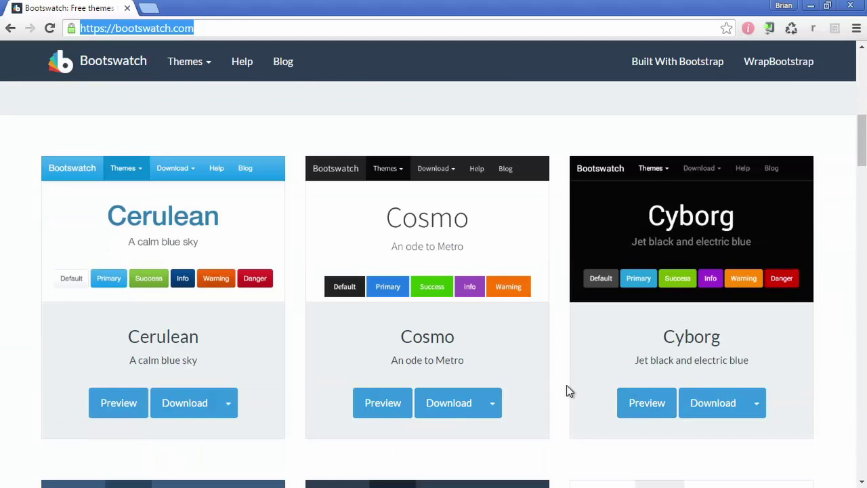
pyautogui.scroll(-2, 554, 391)
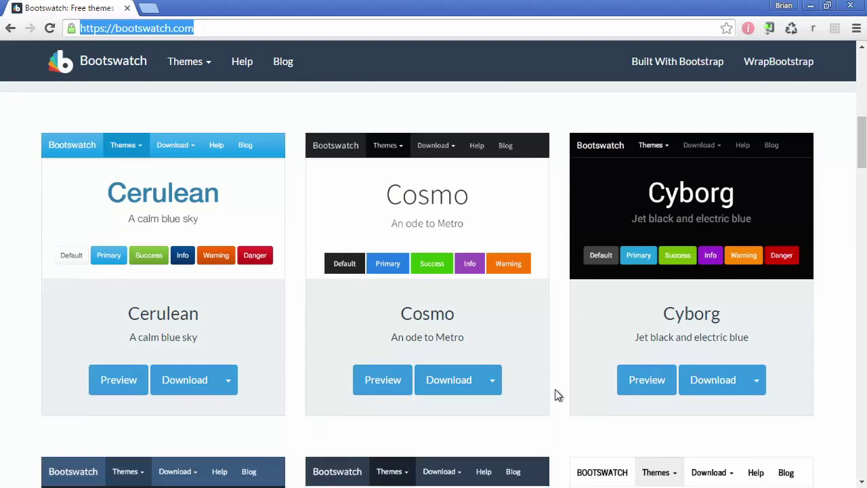
pyautogui.scroll(-2, 522, 380)
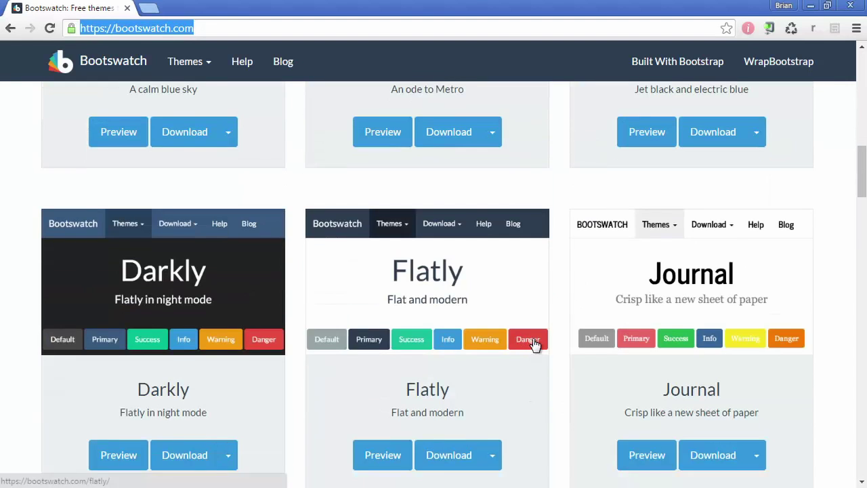
pyautogui.scroll(-1, 540, 381)
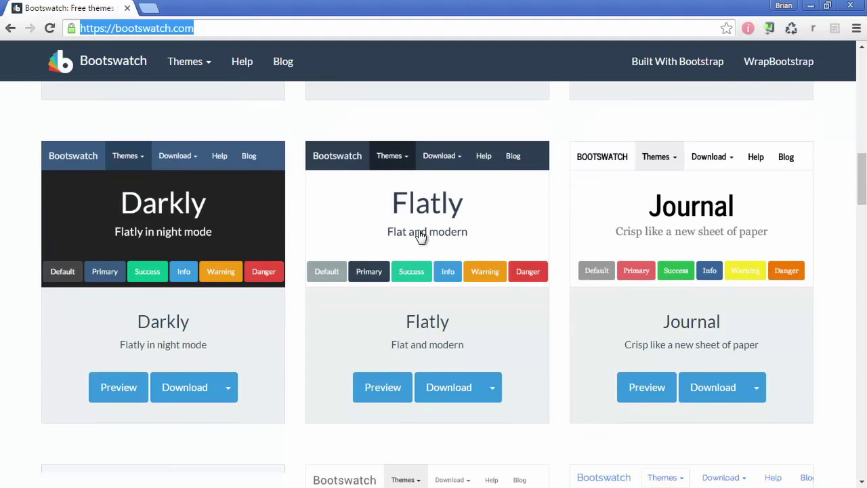
# - Preview the Flatly theme and view the list of available themes on its page
pyautogui.click(391, 395)
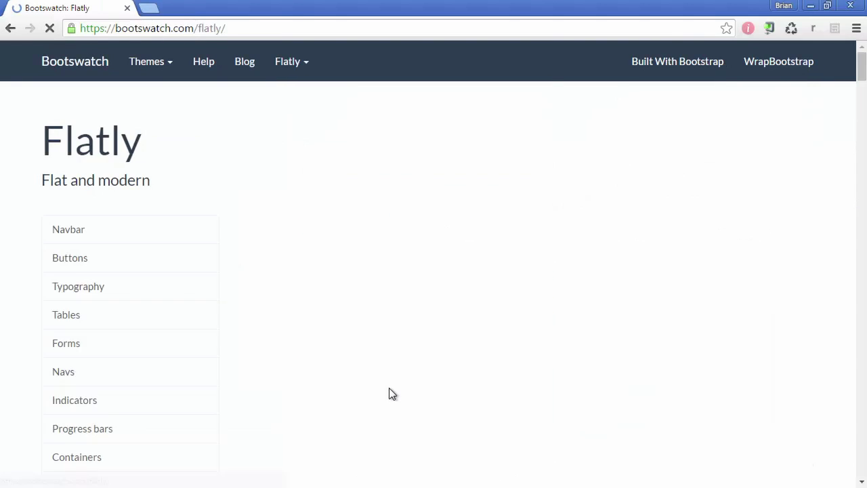
pyautogui.click(164, 66)
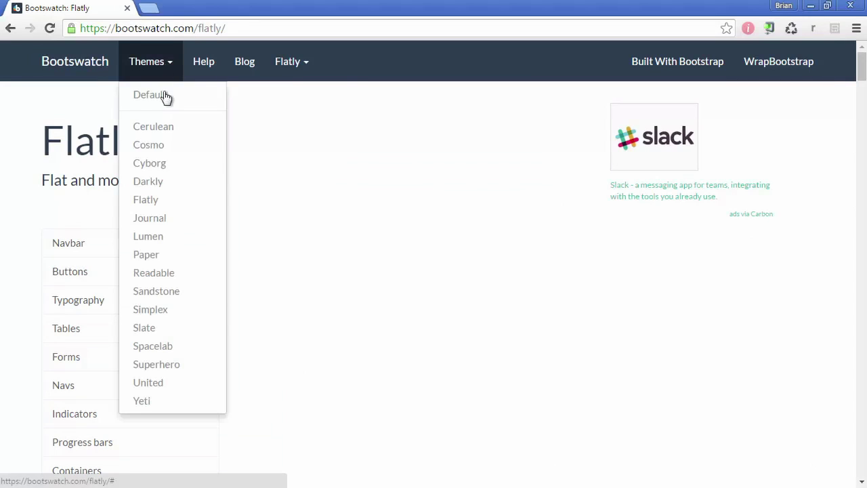
pyautogui.click(202, 67)
# - Open the Bootswatch blog, check its list of themes and skim the latest posts
pyautogui.click(250, 69)
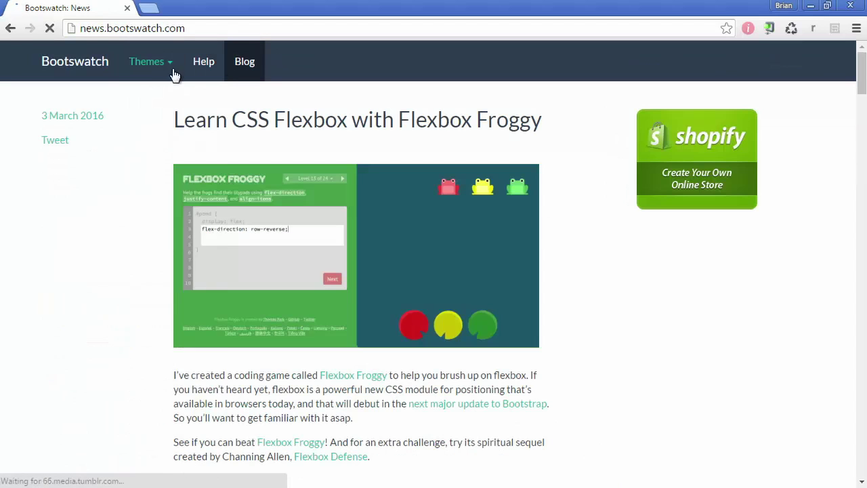
pyautogui.click(174, 73)
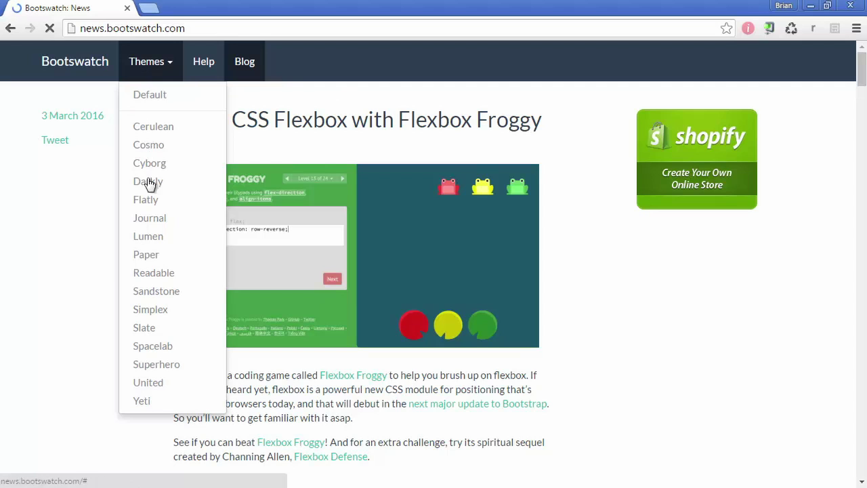
pyautogui.click(93, 226)
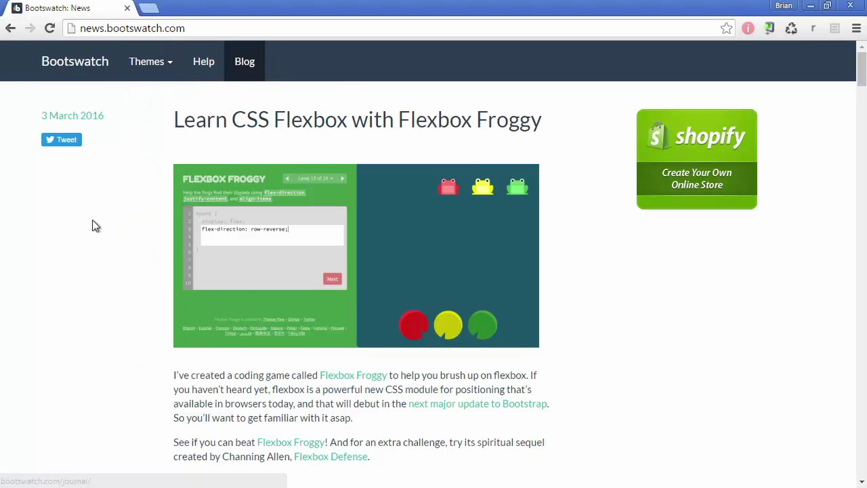
pyautogui.scroll(-3, 179, 237)
pyautogui.scroll(-3, 177, 235)
pyautogui.scroll(6, 136, 135)
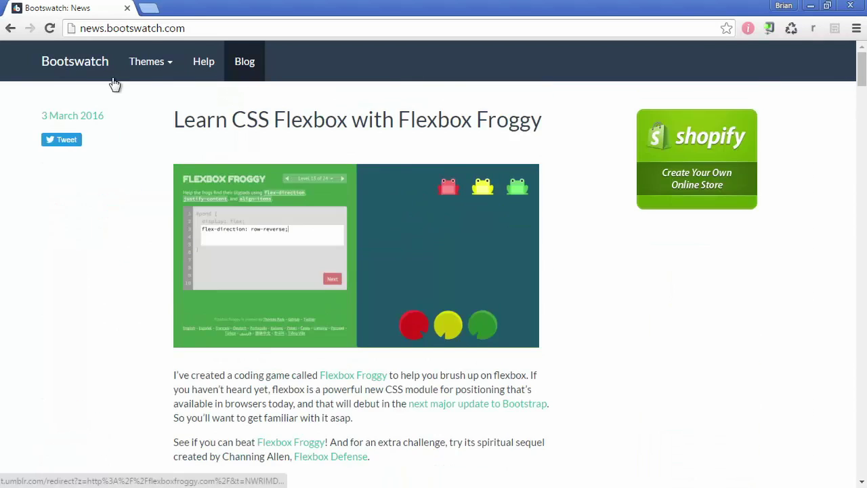
# - Return to the Bootswatch home page and look over the theme gallery again
pyautogui.click(95, 68)
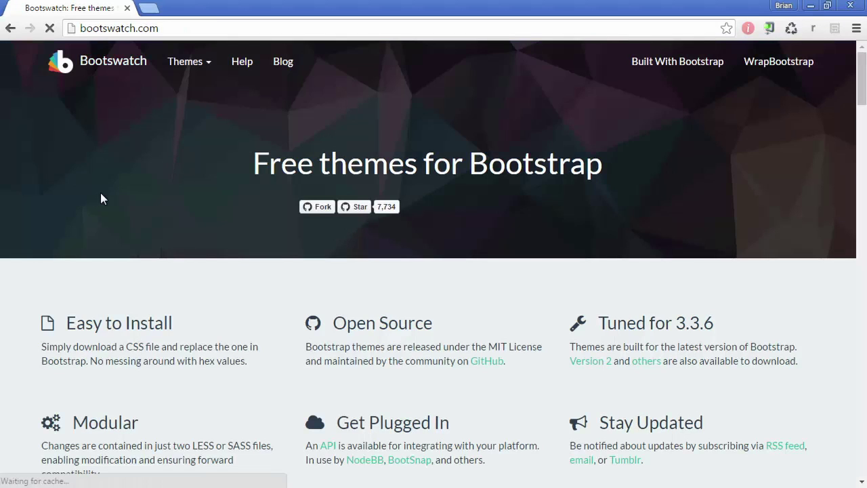
pyautogui.scroll(-8, 246, 306)
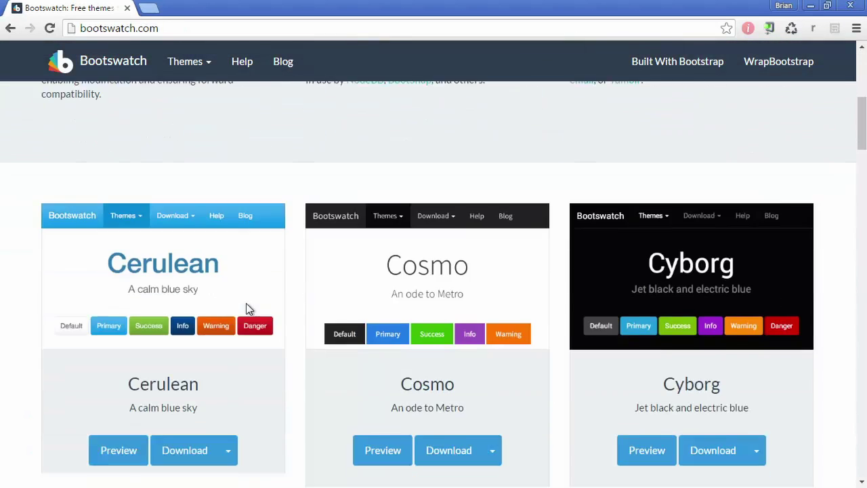
pyautogui.scroll(-7, 248, 306)
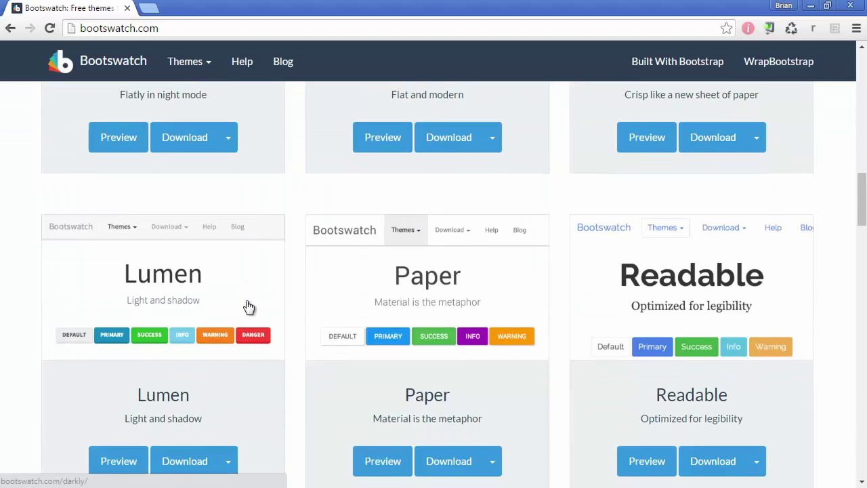
pyautogui.scroll(-3, 249, 306)
pyautogui.scroll(15, 246, 306)
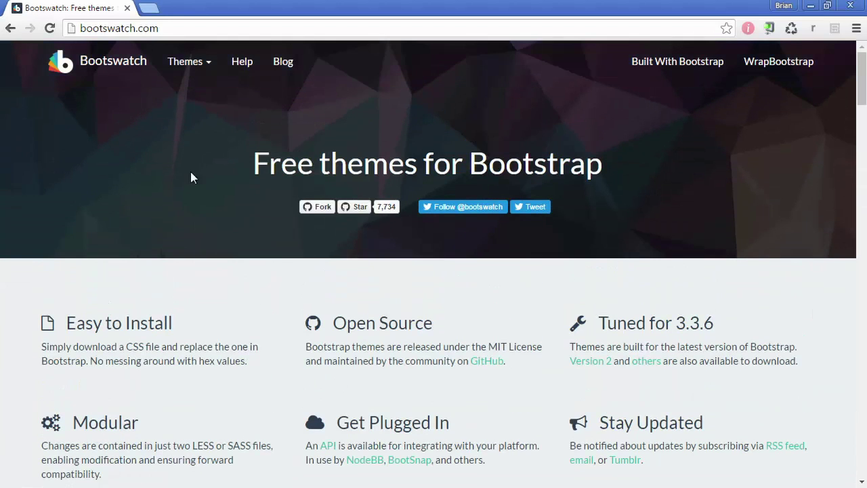
# - Open the getbootstrap.com website in a new browser tab
pyautogui.click(148, 7)
pyautogui.write('get')
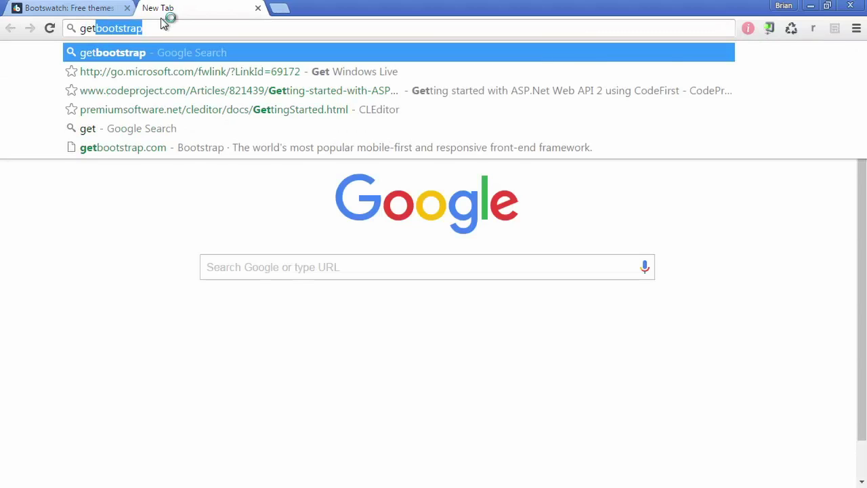
pyautogui.press('Return')
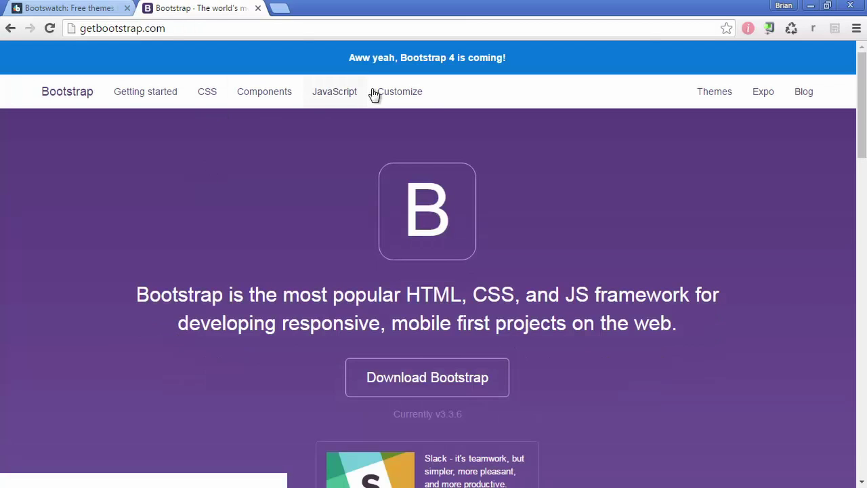
# - Open Bootstrap's Customize page and examine the Less files, jQuery plugins and the color, scaffolding and typography variables
pyautogui.click(394, 99)
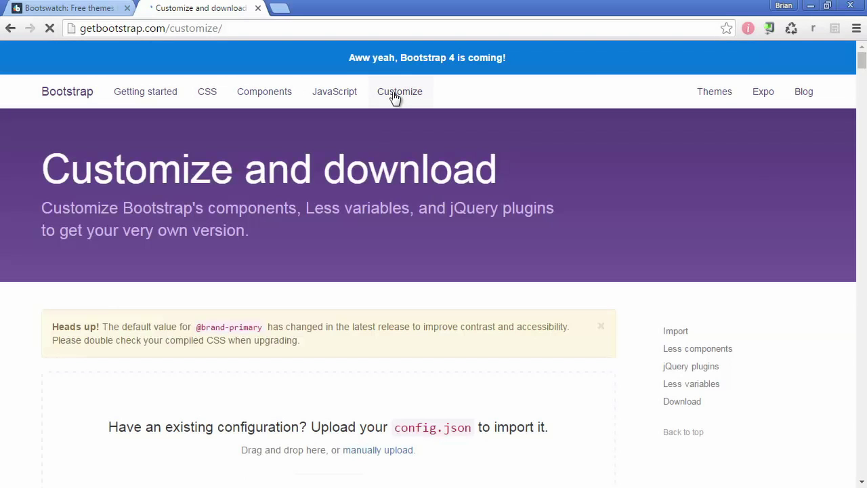
pyautogui.scroll(-12, 371, 311)
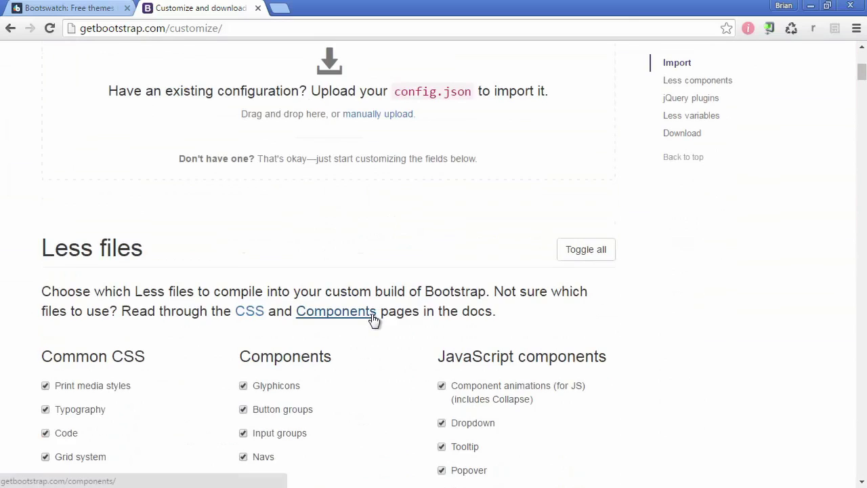
pyautogui.scroll(-10, 373, 315)
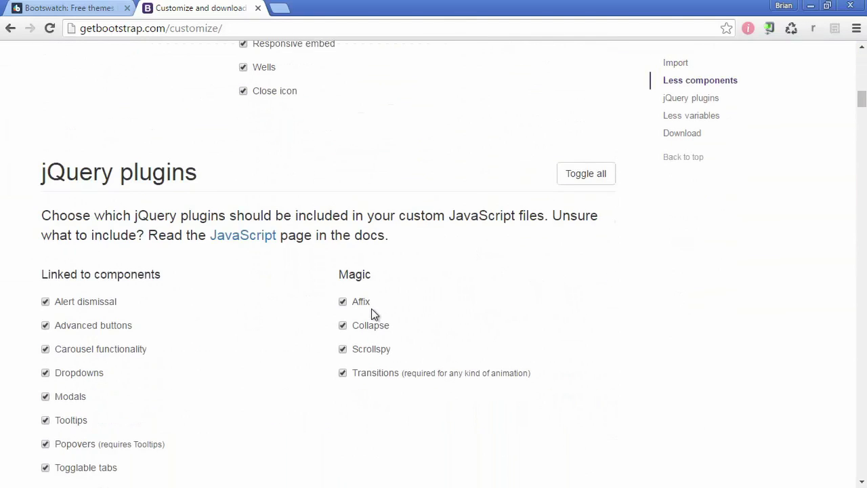
pyautogui.scroll(-5, 374, 312)
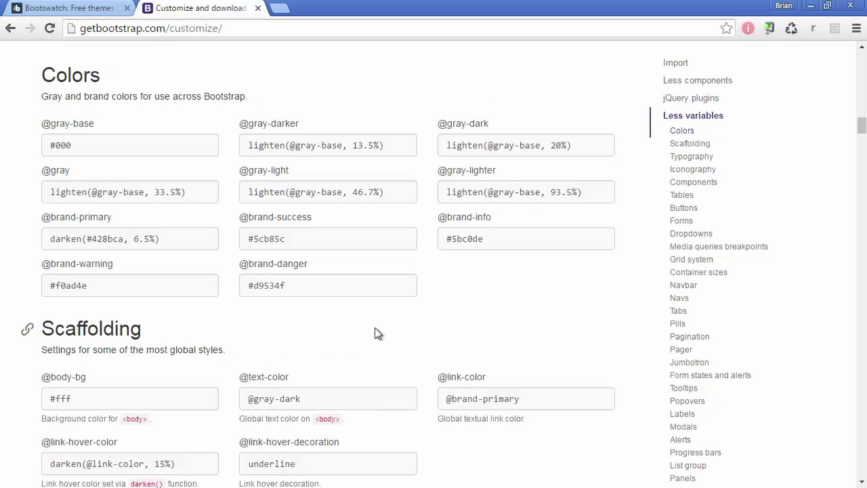
pyautogui.scroll(-3, 378, 333)
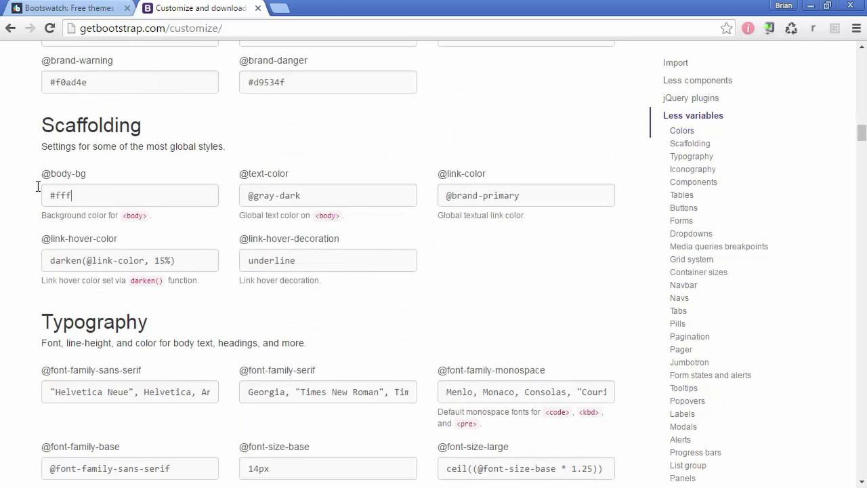
# - Examine the remaining Less variables on the Customize page, from the body background color through to the Compile and Download section
pyautogui.tripleClick(38, 187)
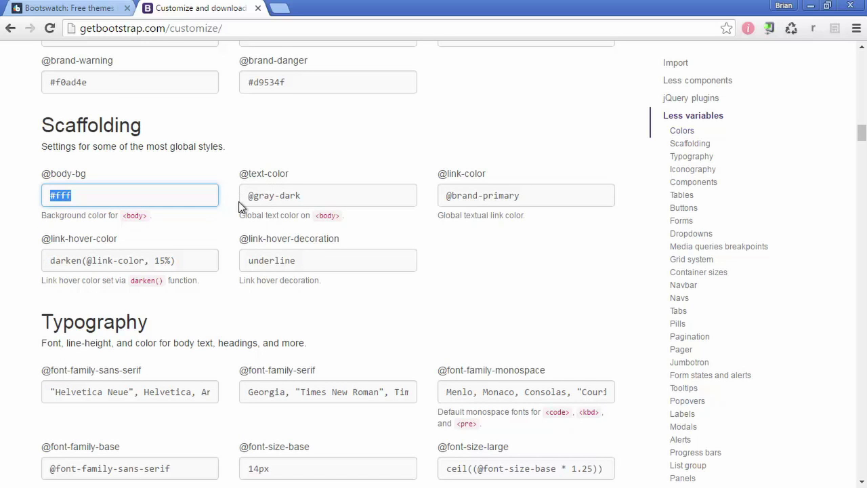
pyautogui.scroll(-4, 434, 324)
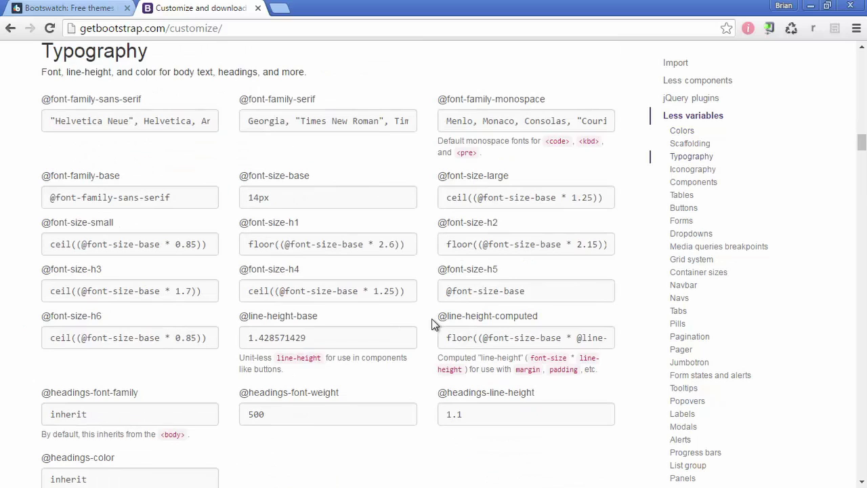
pyautogui.scroll(-1, 431, 319)
pyautogui.scroll(-2, 432, 313)
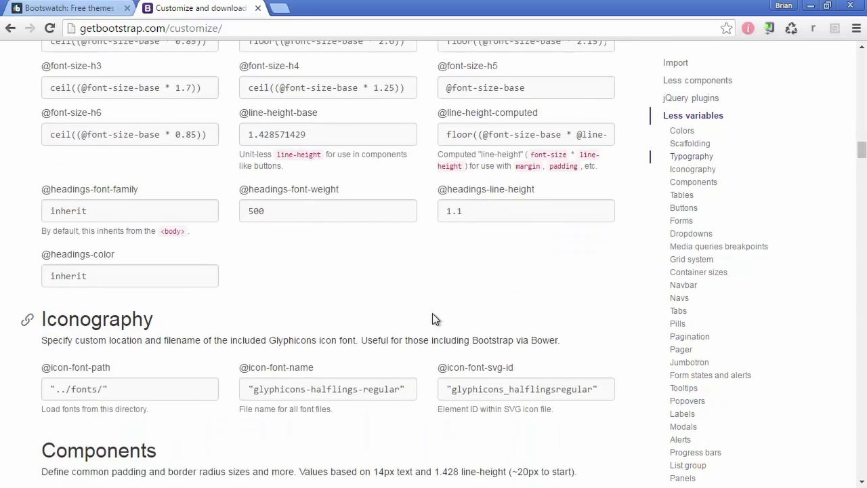
pyautogui.scroll(-6, 433, 313)
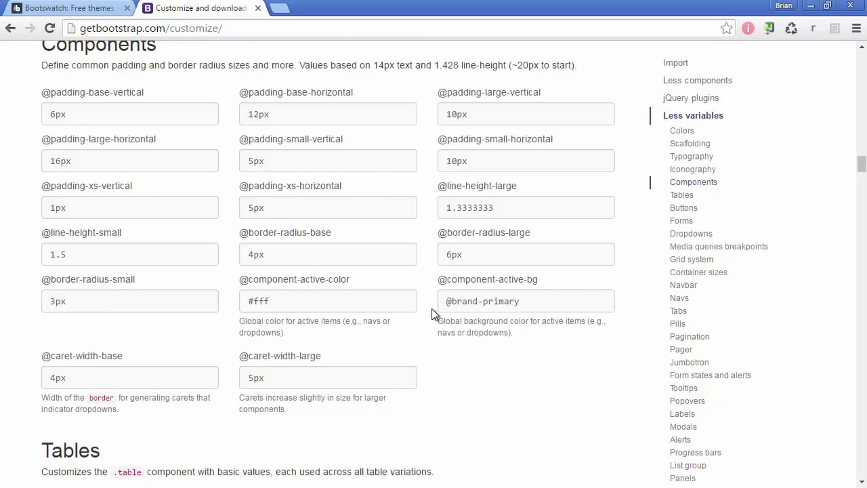
pyautogui.scroll(-7, 432, 313)
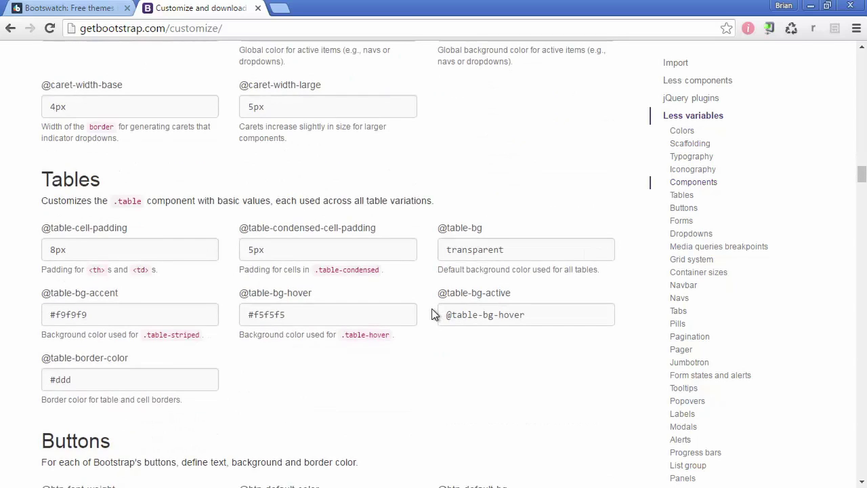
pyautogui.scroll(-4, 433, 313)
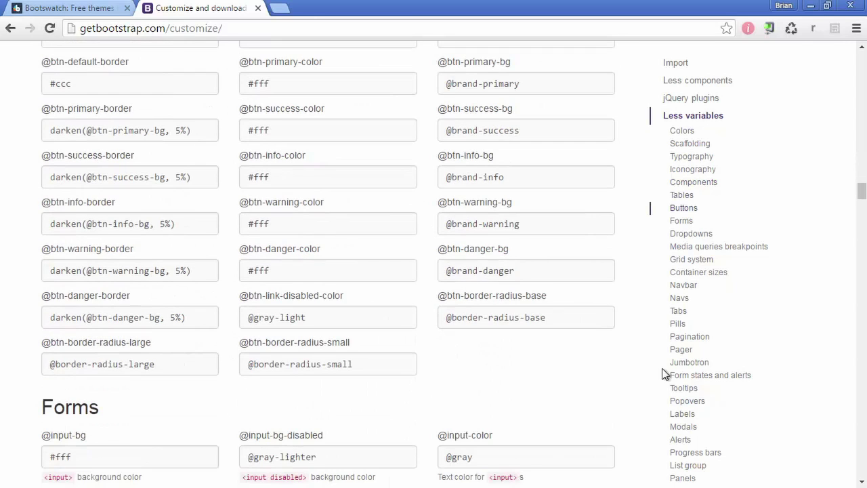
pyautogui.moveTo(860, 197); pyautogui.dragTo(861, 348)
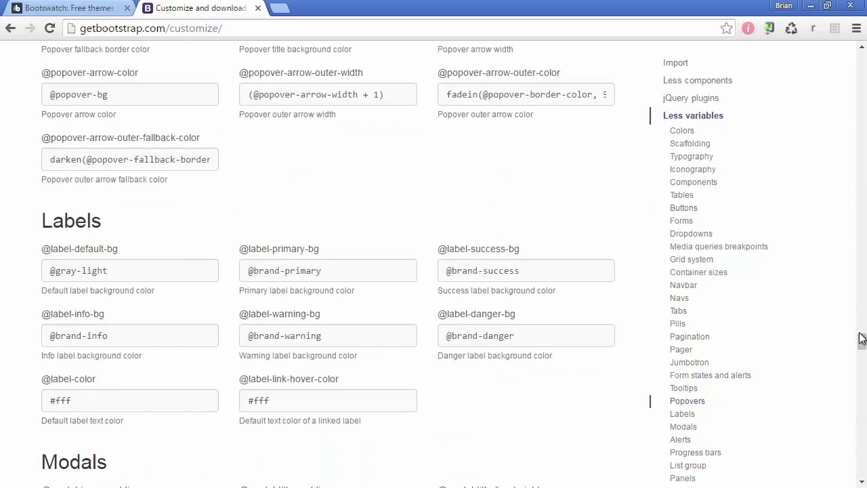
pyautogui.moveTo(862, 342); pyautogui.dragTo(860, 461)
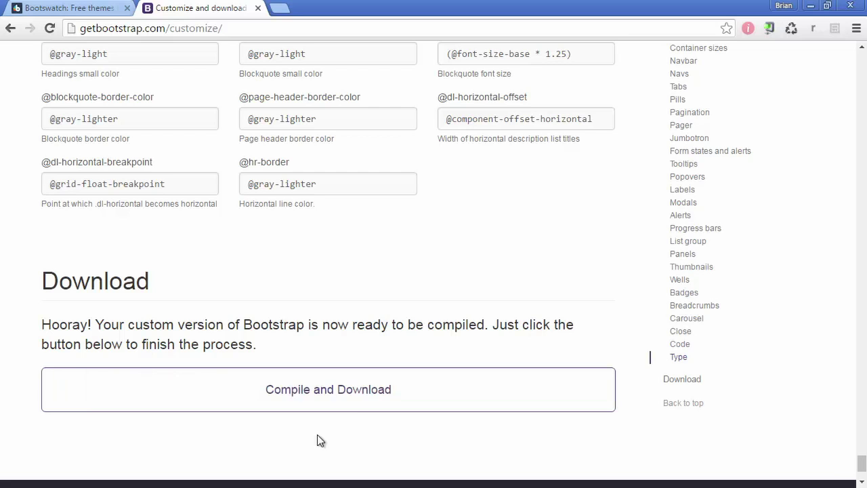
# - Return to the Bootswatch theme gallery and start saving the Flatly theme's bootstrap.min.css link as a file
pyautogui.click(73, 9)
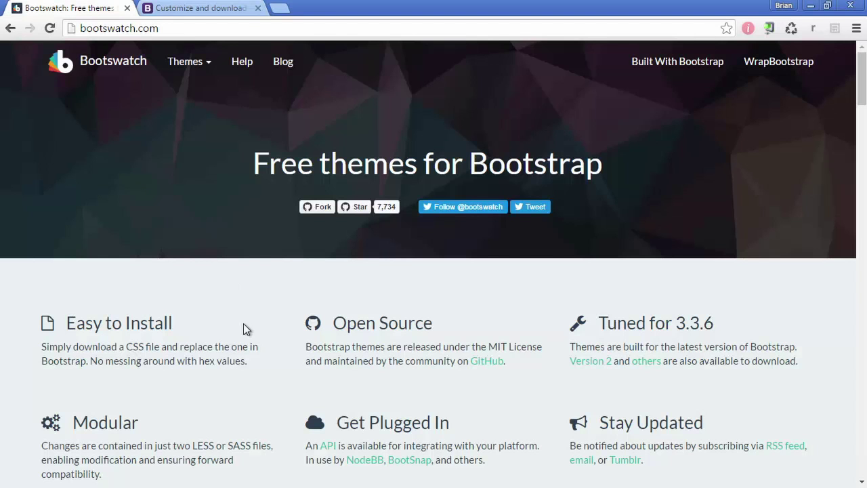
pyautogui.scroll(-5, 277, 328)
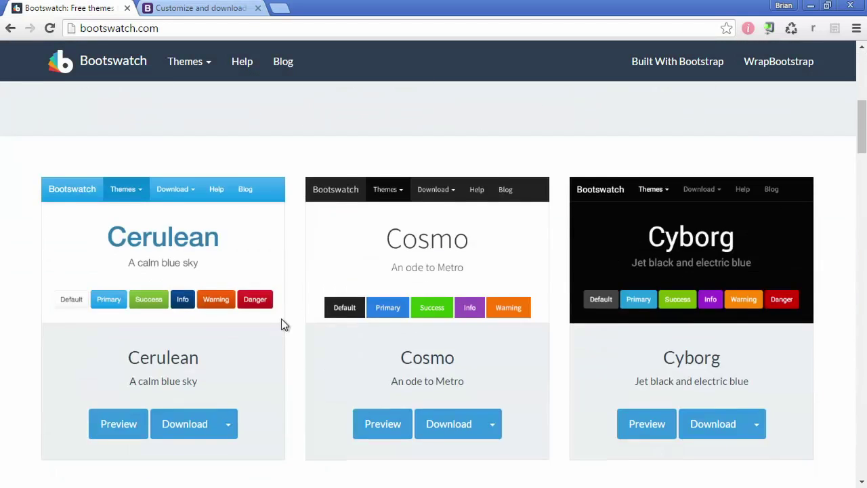
pyautogui.scroll(-5, 283, 325)
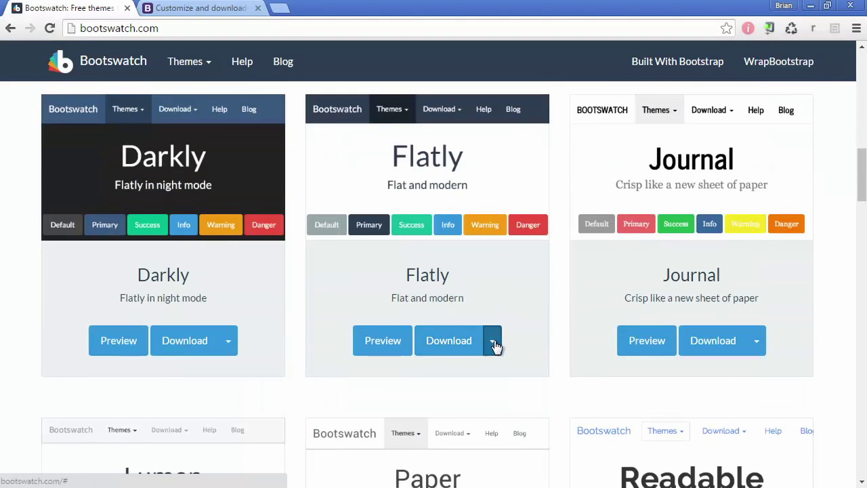
pyautogui.click(493, 344)
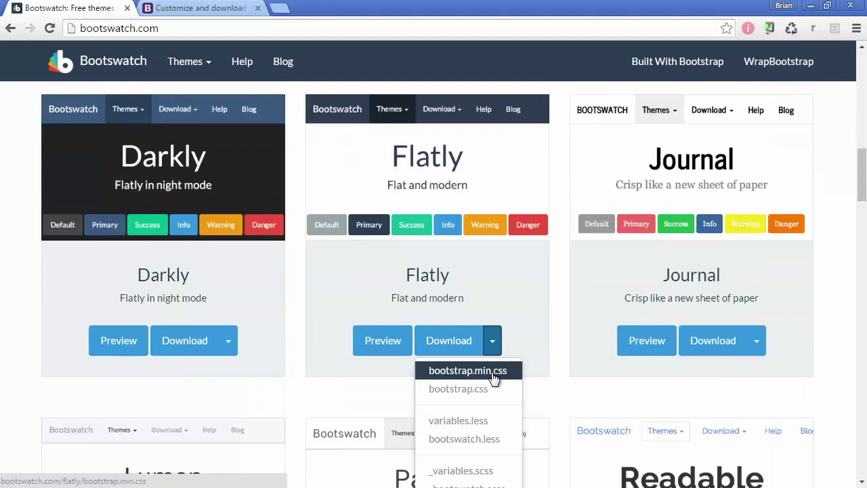
pyautogui.rightClick(493, 373)
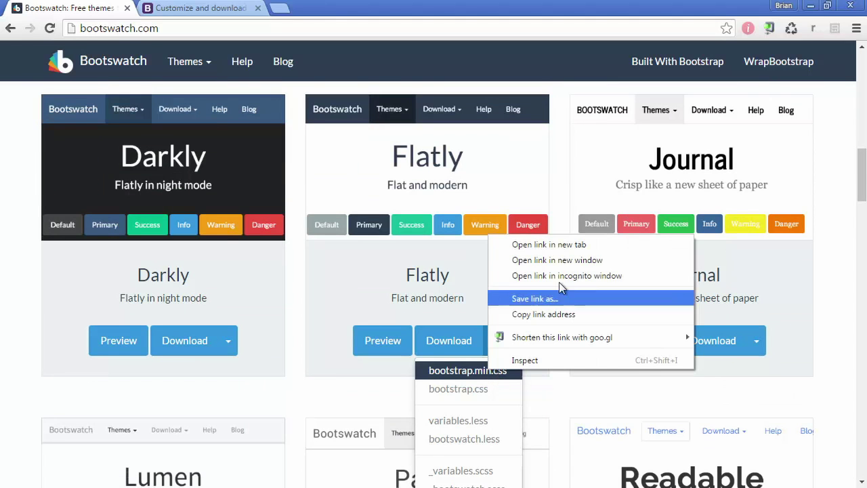
pyautogui.click(556, 299)
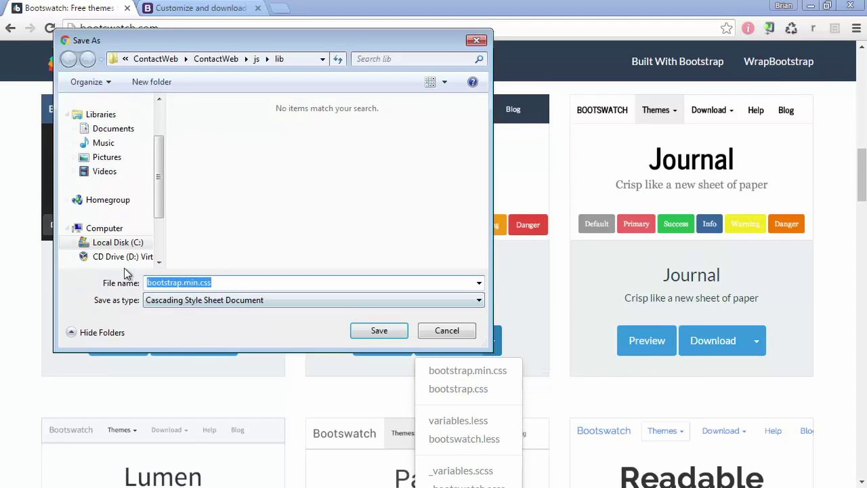
# - Save the Flatly bootstrap.min.css into C:\MSDev\ContactWeb\ContactWeb\css, replacing the existing file, and dismiss the download notice and the theme's file list
pyautogui.click(118, 242)
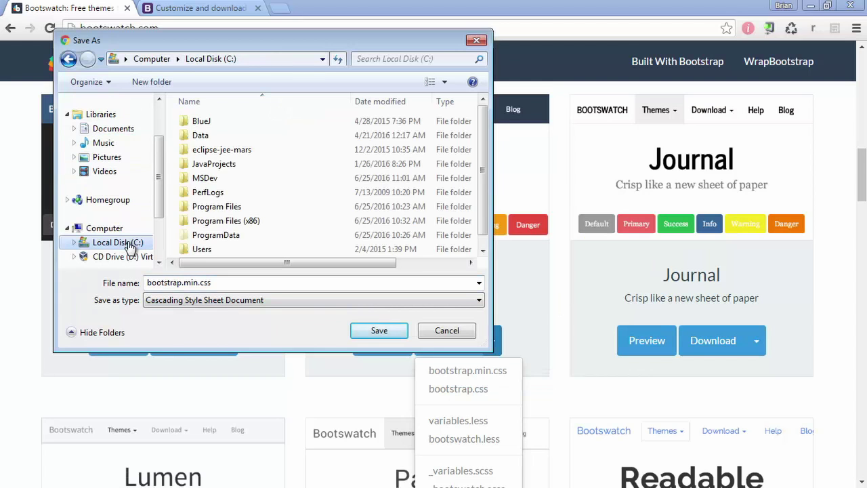
pyautogui.doubleClick(202, 179)
pyautogui.doubleClick(200, 107)
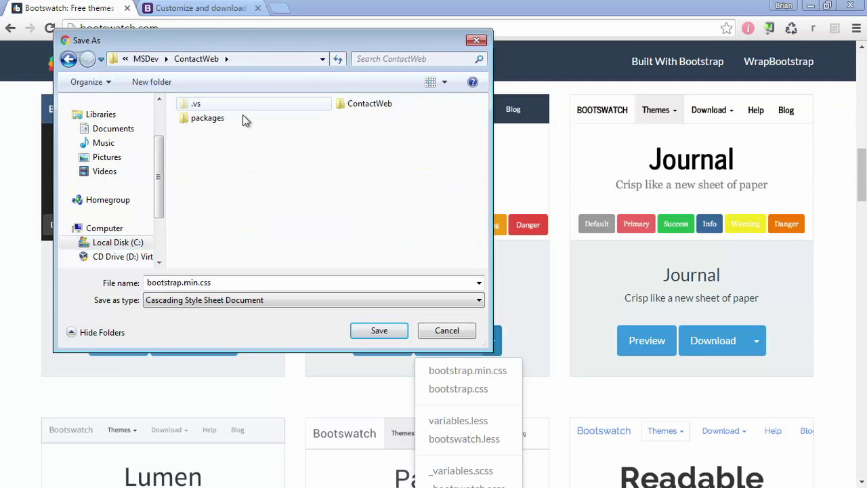
pyautogui.doubleClick(375, 109)
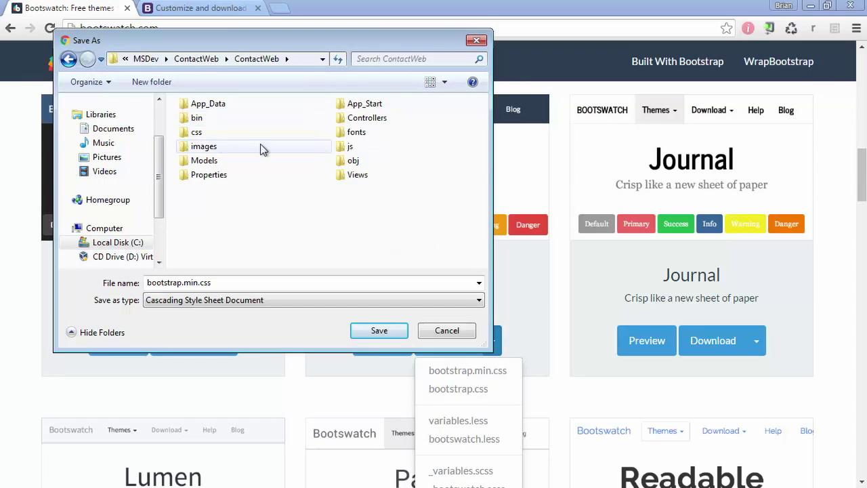
pyautogui.doubleClick(197, 133)
pyautogui.click(214, 109)
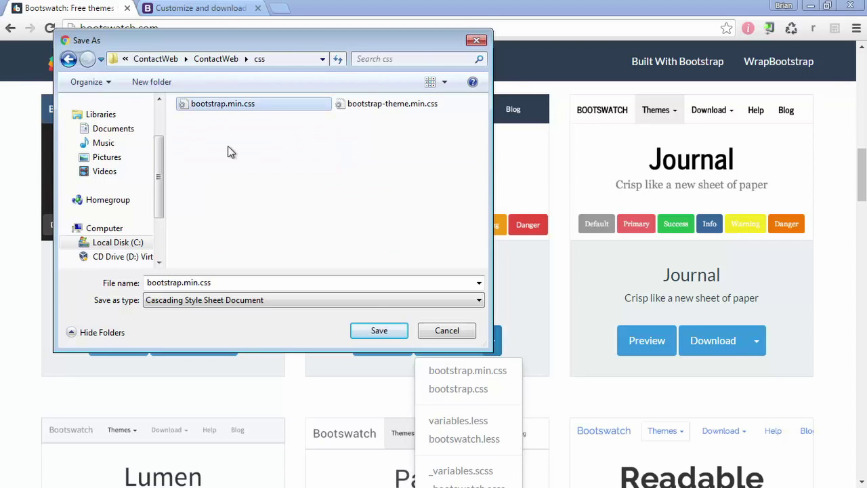
pyautogui.click(379, 331)
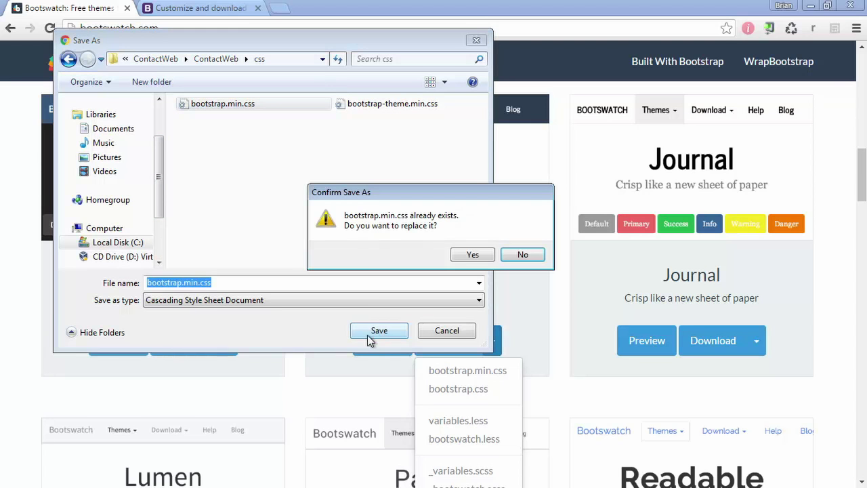
pyautogui.click(473, 255)
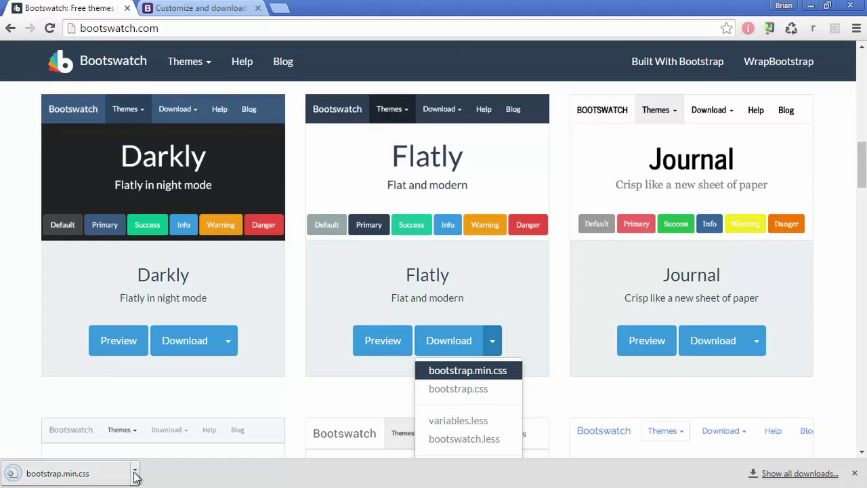
pyautogui.click(854, 473)
pyautogui.click(554, 354)
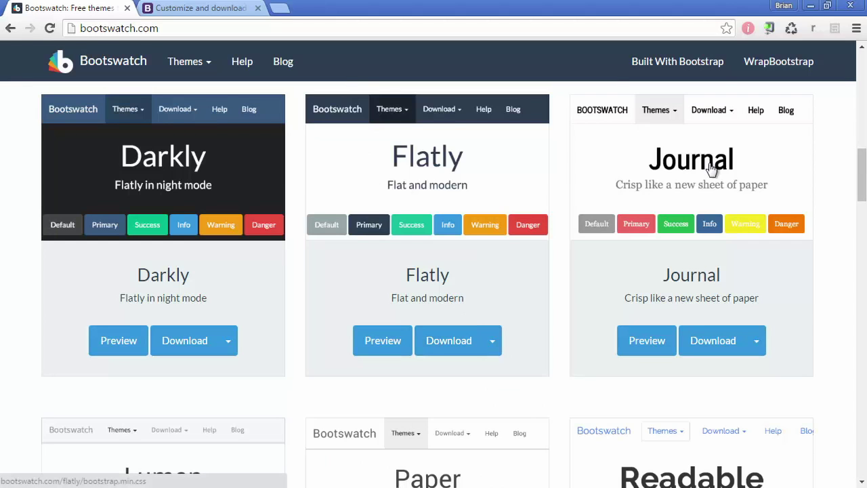
# - Switch to the ContactWeb project in Visual Studio and open bootstrap.min.css from the css folder to check its contents
pyautogui.click(812, 6)
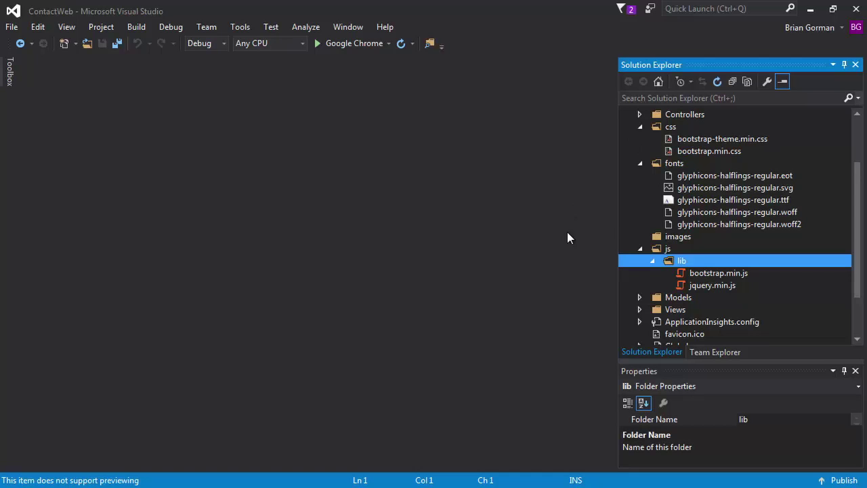
pyautogui.click(696, 152)
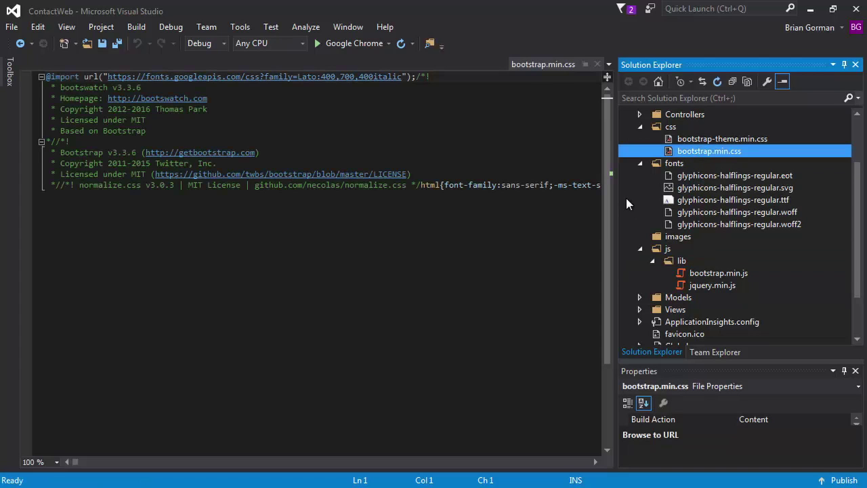